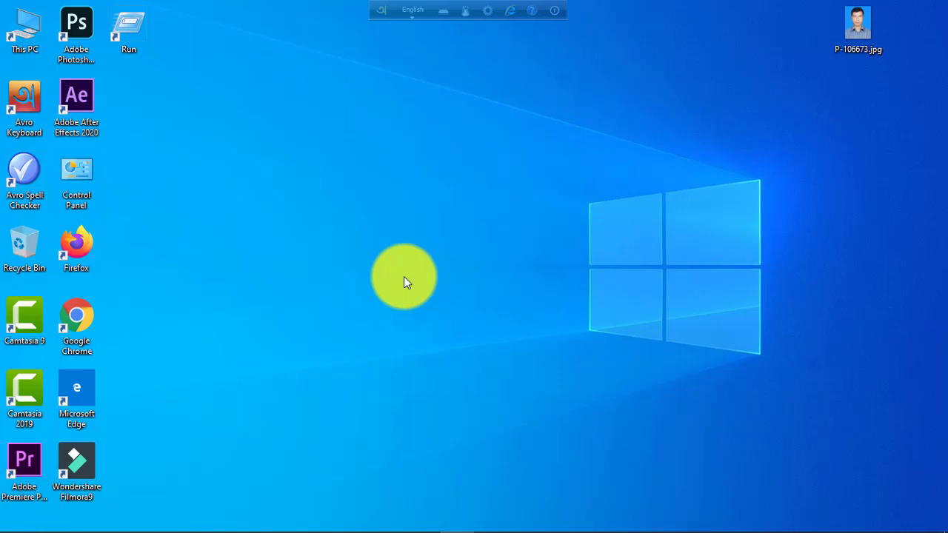
Step: Open the Sound page of the System settings in Windows Settings
{"action": "mouse_move", "coordinate": [17, 522]}
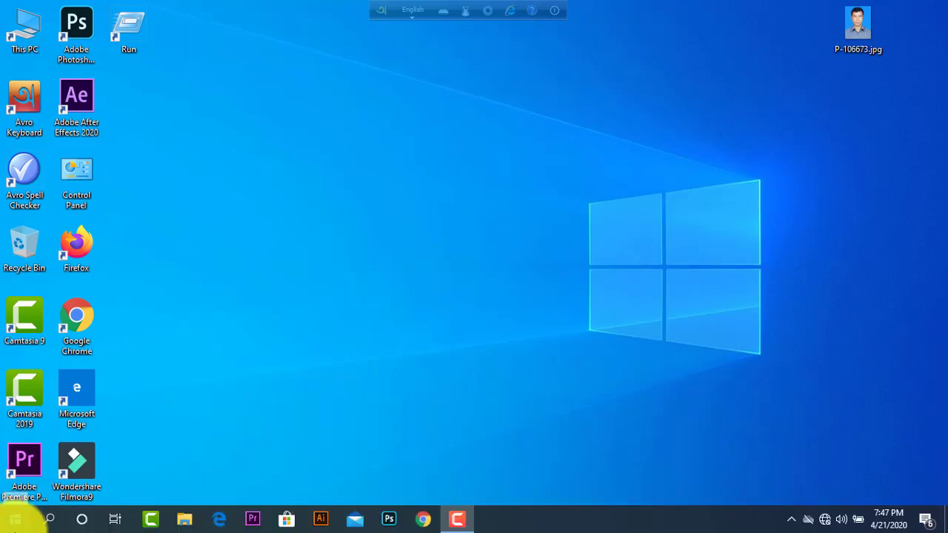
{"action": "left_click", "coordinate": [15, 520]}
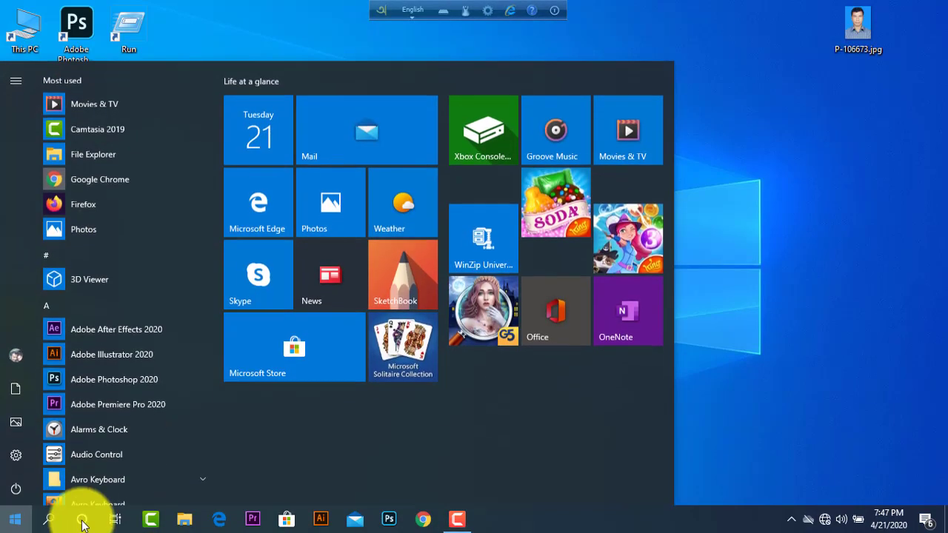
{"action": "left_click", "coordinate": [19, 453]}
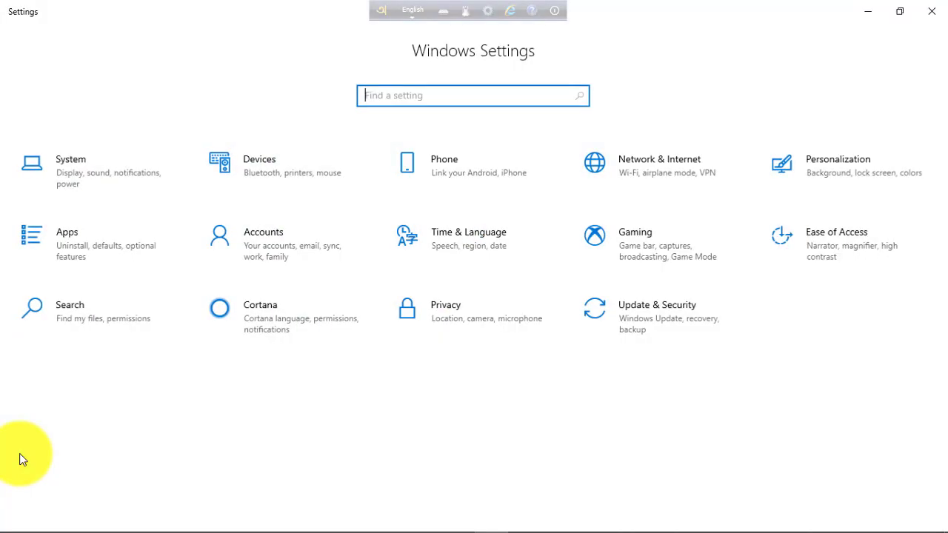
{"action": "left_click", "coordinate": [75, 160]}
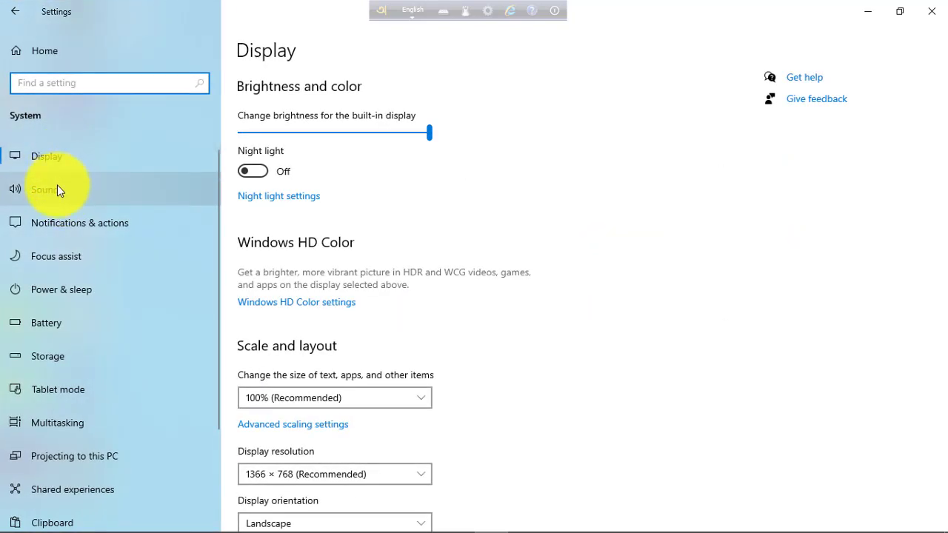
{"action": "left_click", "coordinate": [57, 185]}
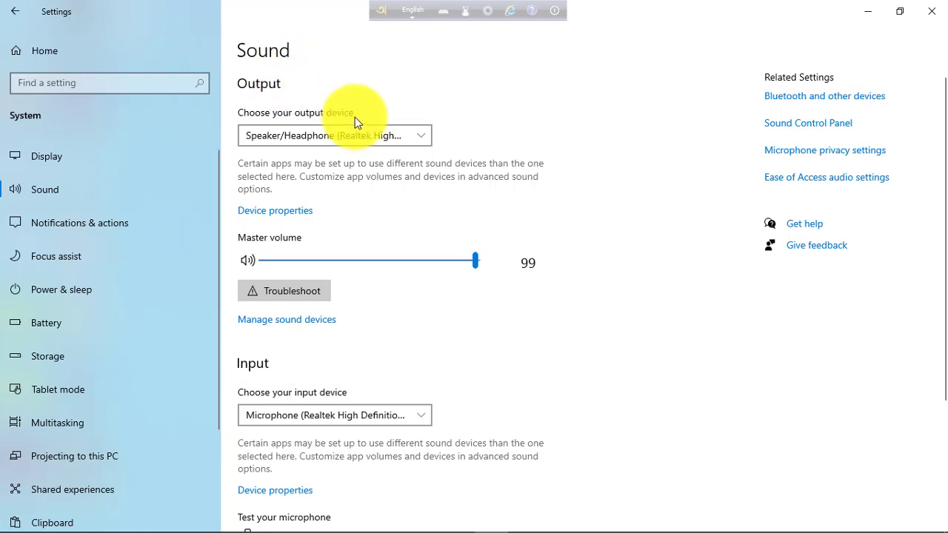
Step: Check the available sound output devices and raise the master volume to 100 after trying it at 45
{"action": "left_click", "coordinate": [416, 135]}
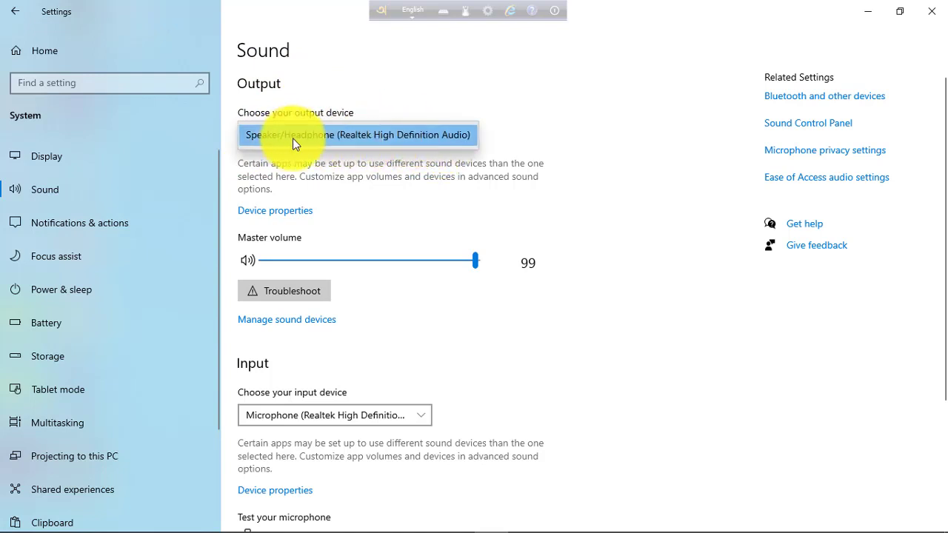
{"action": "left_click", "coordinate": [384, 218]}
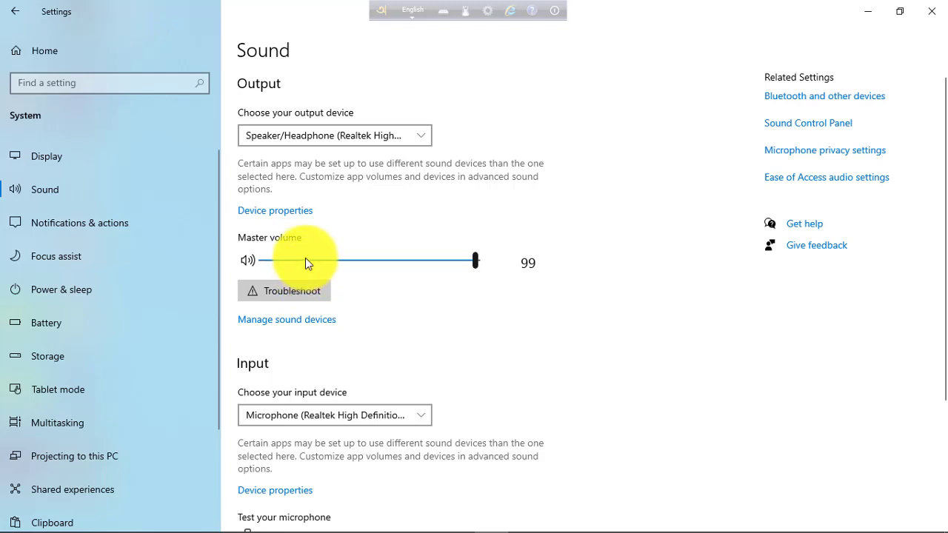
{"action": "left_click_drag", "start_coordinate": [383, 263], "coordinate": [358, 265]}
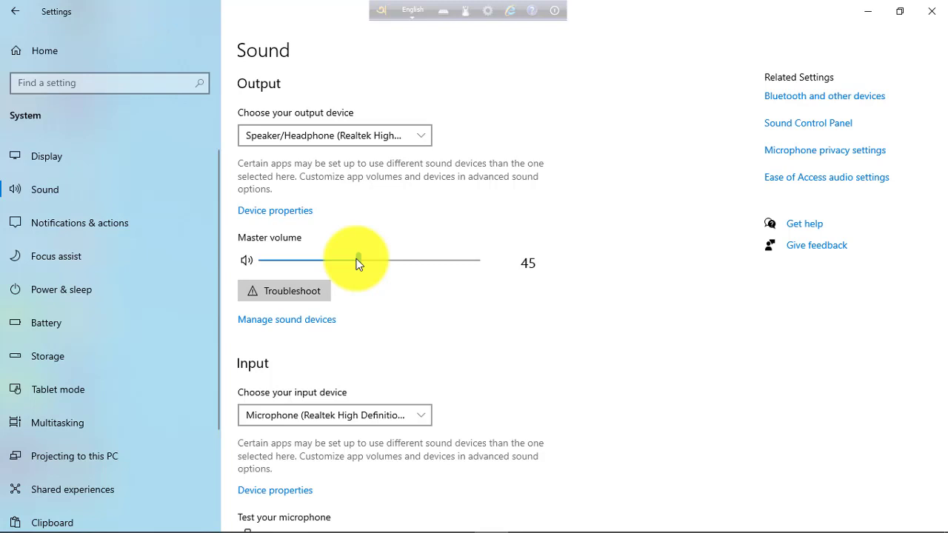
{"action": "left_click_drag", "start_coordinate": [358, 265], "coordinate": [512, 267]}
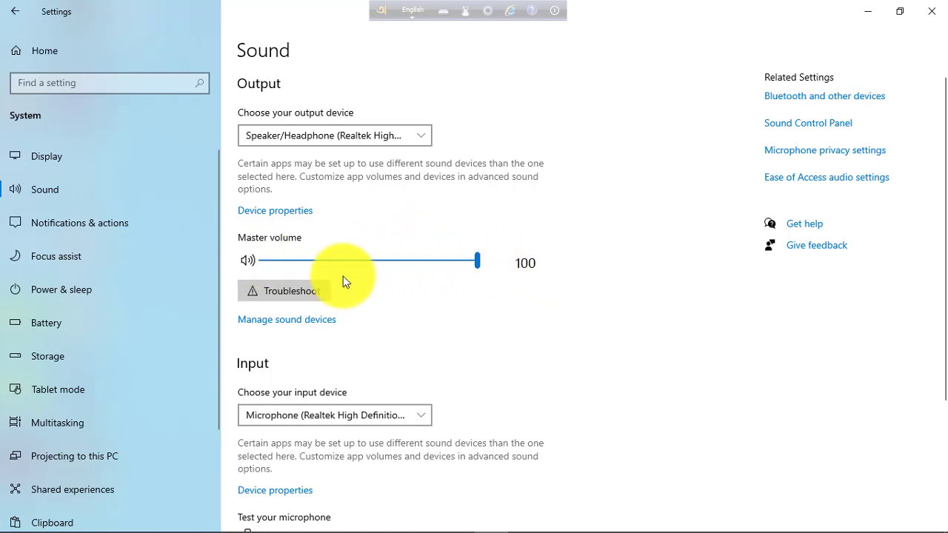
{"action": "scroll", "coordinate": [291, 362], "scroll_direction": "down", "scroll_amount": 3}
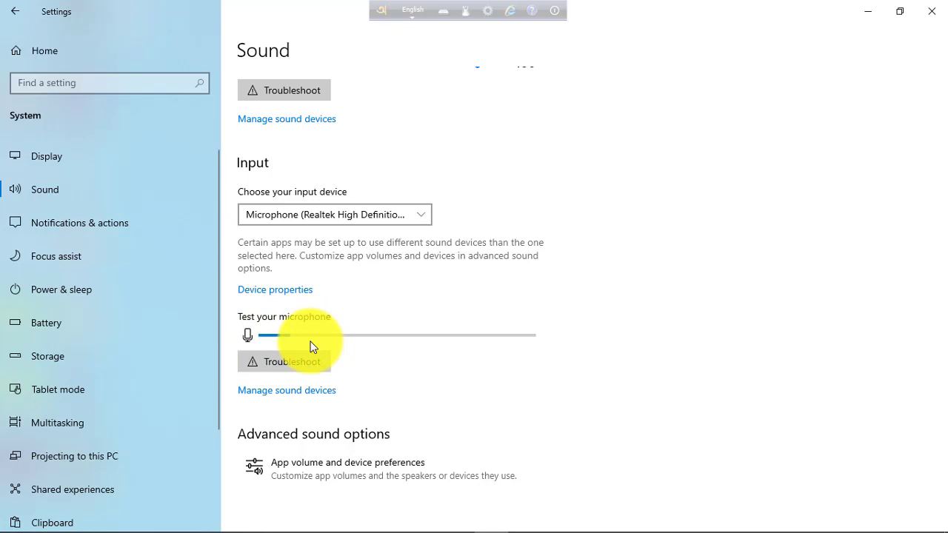
{"action": "scroll", "coordinate": [310, 346], "scroll_direction": "up", "scroll_amount": 3}
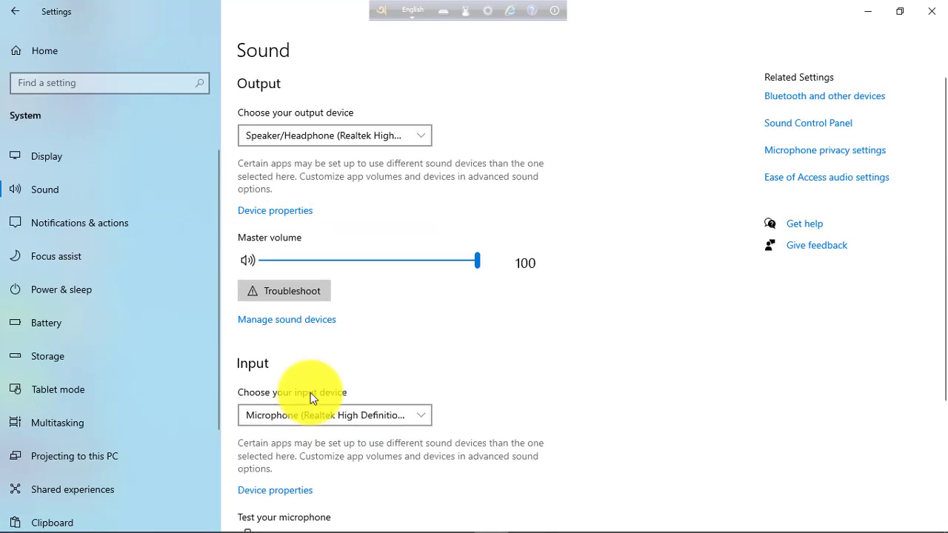
Step: Review the related sound settings: Bluetooth and other devices, the Sound Control Panel's playback devices, and microphone privacy
{"action": "left_click", "coordinate": [834, 97]}
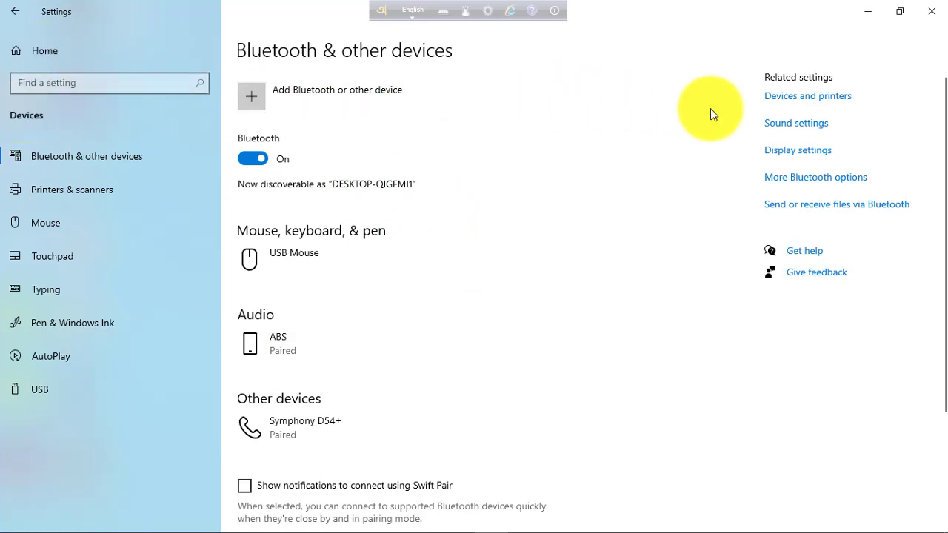
{"action": "left_click", "coordinate": [777, 125]}
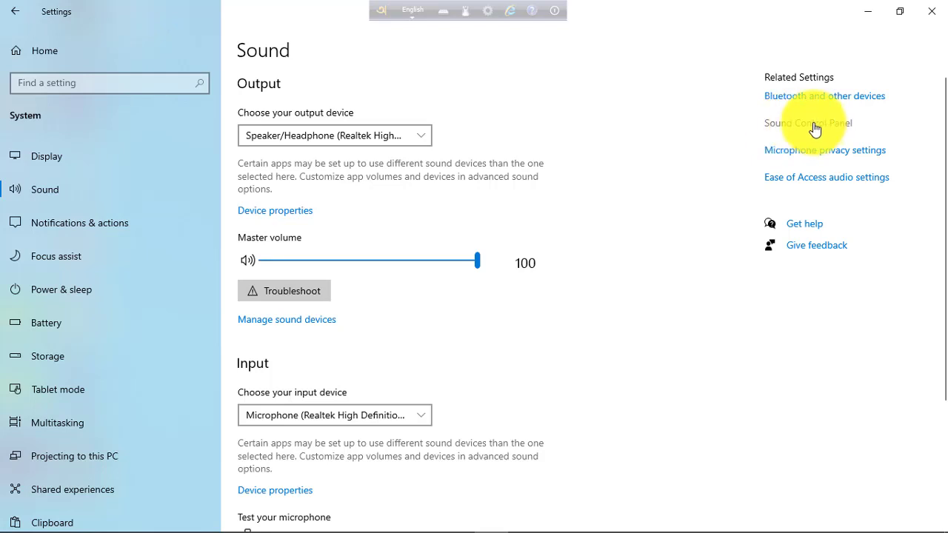
{"action": "left_click", "coordinate": [804, 124]}
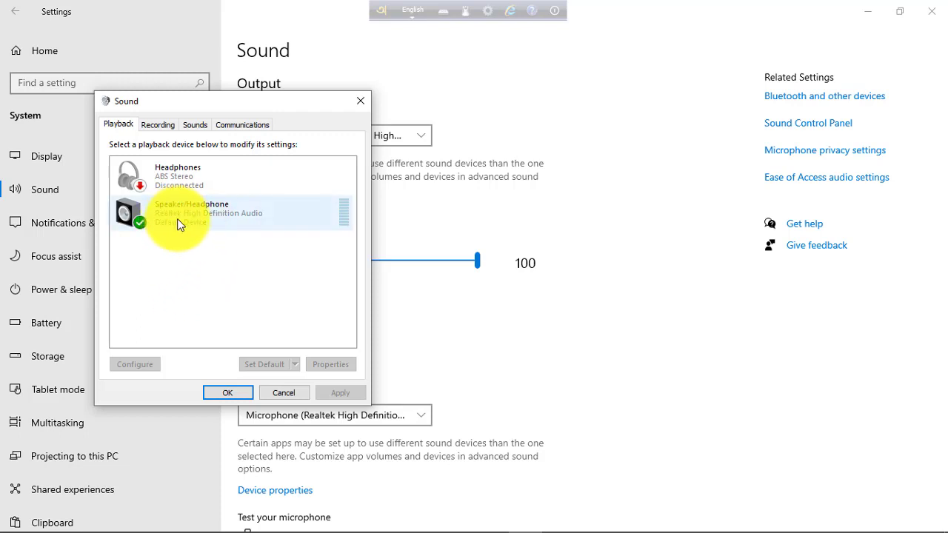
{"action": "left_click", "coordinate": [156, 169]}
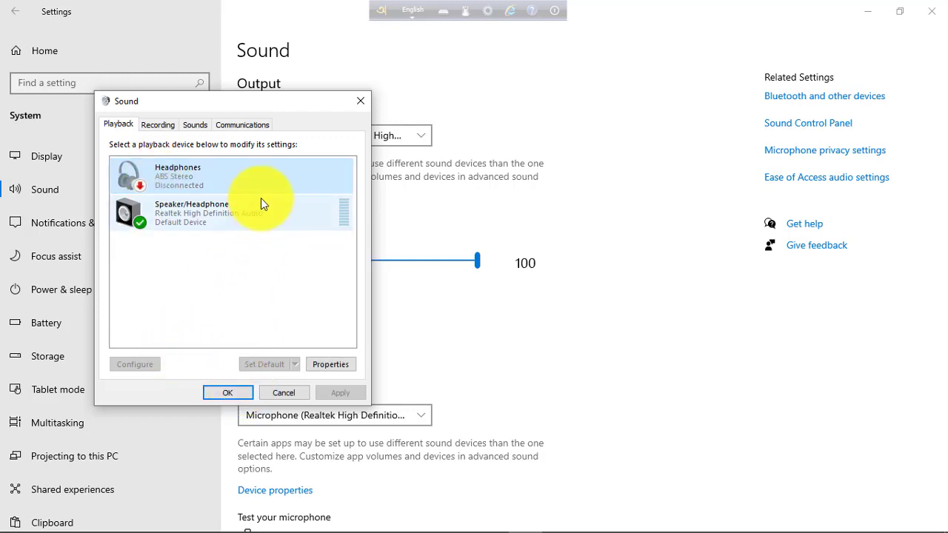
{"action": "left_click", "coordinate": [227, 387]}
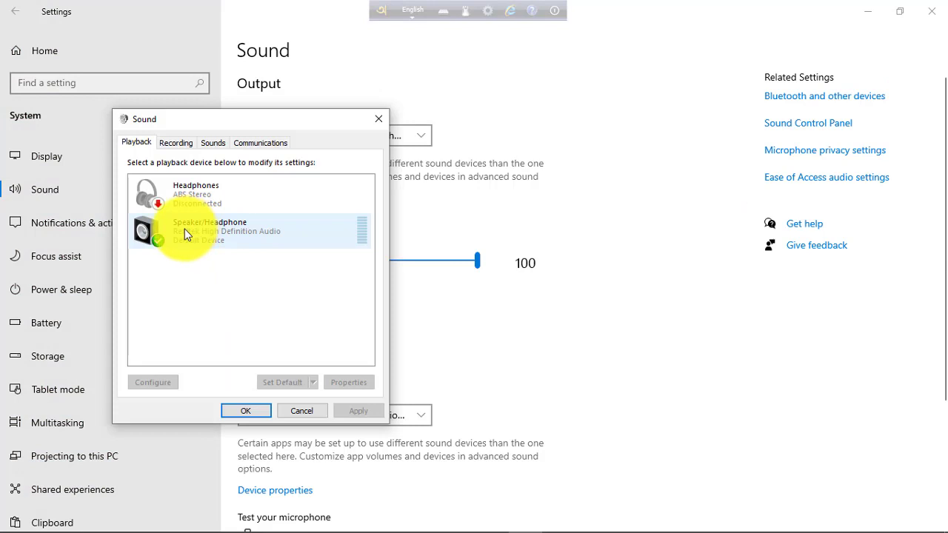
{"action": "left_click", "coordinate": [184, 233]}
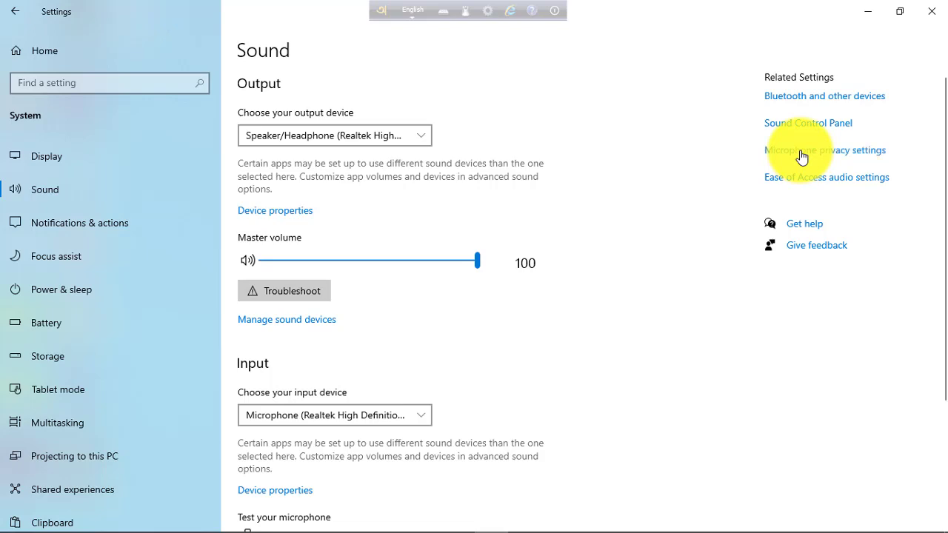
{"action": "left_click", "coordinate": [801, 154]}
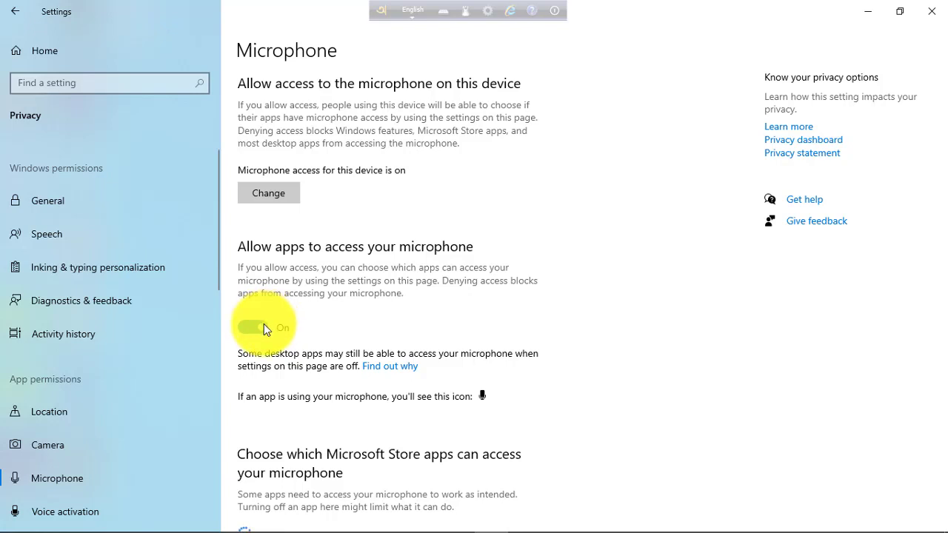
{"action": "scroll", "coordinate": [274, 328], "scroll_direction": "down", "scroll_amount": 3}
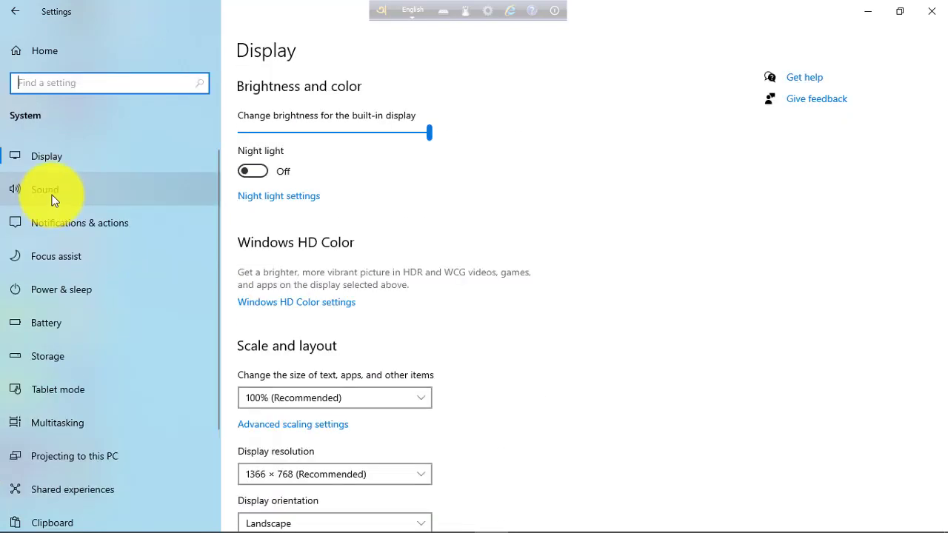
Step: In the app volume and device preferences, set the master volume to 50 and reset to the Microsoft recommended defaults
{"action": "left_click", "coordinate": [50, 189]}
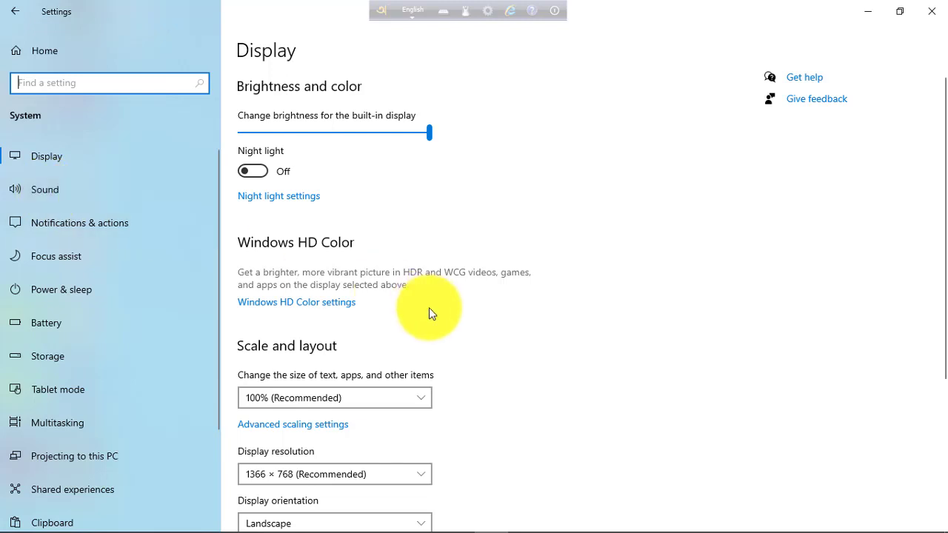
{"action": "scroll", "coordinate": [285, 230], "scroll_direction": "down", "scroll_amount": 3}
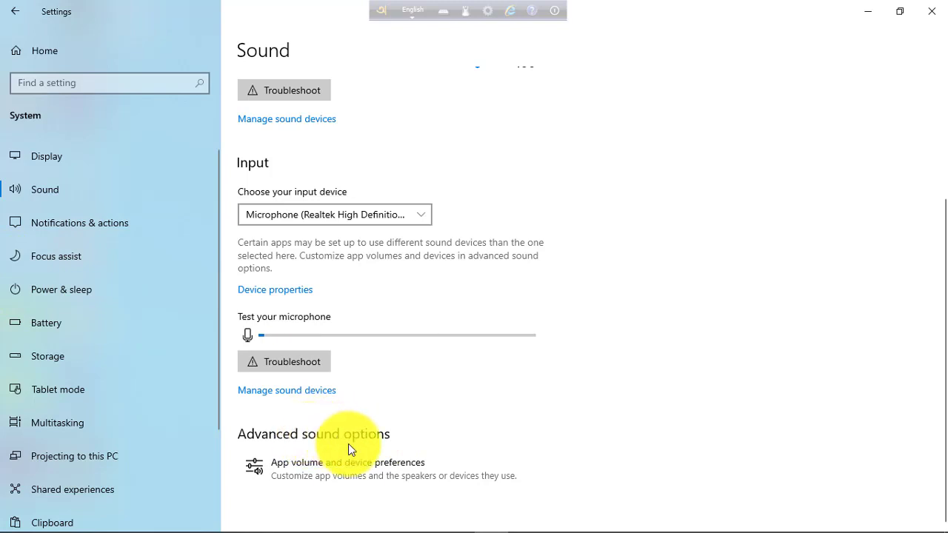
{"action": "left_click", "coordinate": [353, 468]}
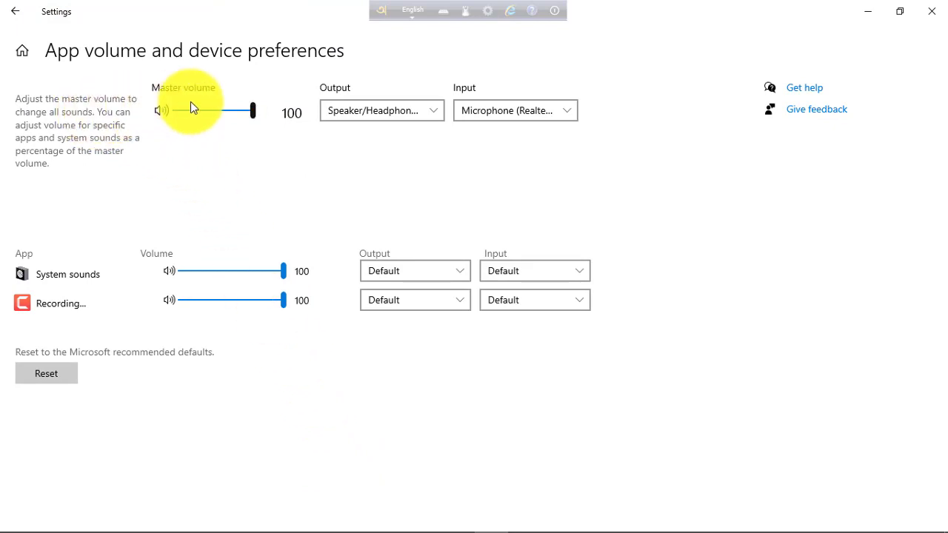
{"action": "left_click", "coordinate": [217, 113]}
{"action": "left_click_drag", "start_coordinate": [217, 113], "coordinate": [214, 112]}
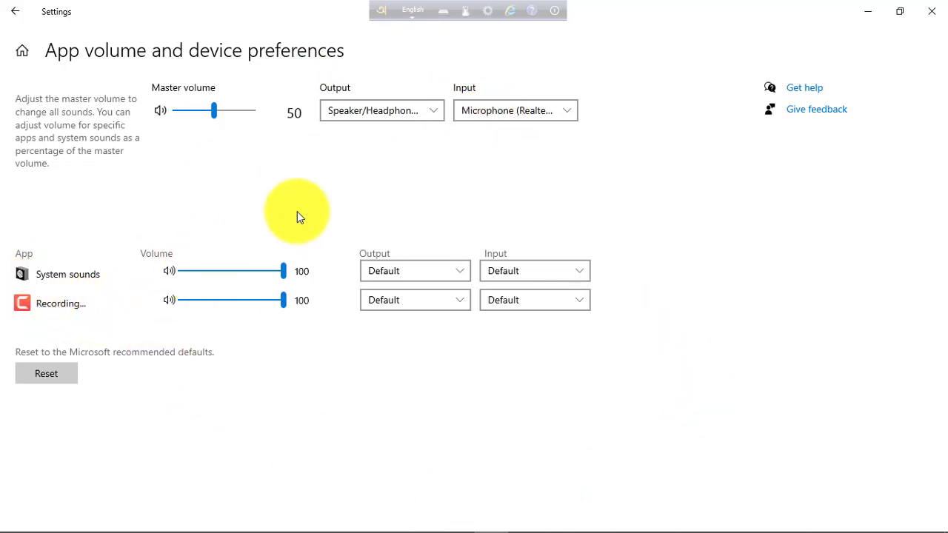
{"action": "left_click", "coordinate": [50, 376]}
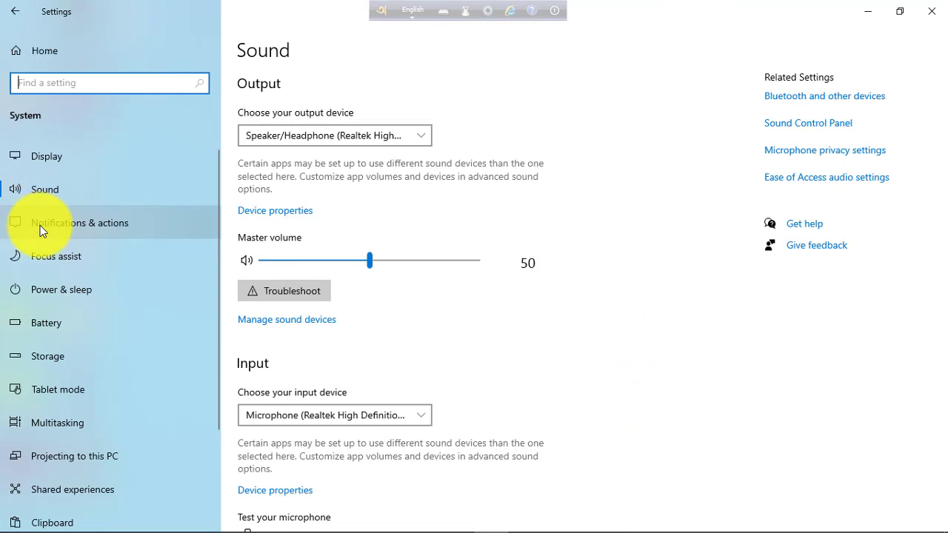
Step: In the Notifications & actions settings, turn on notifications from AutoPlay
{"action": "left_click", "coordinate": [41, 229]}
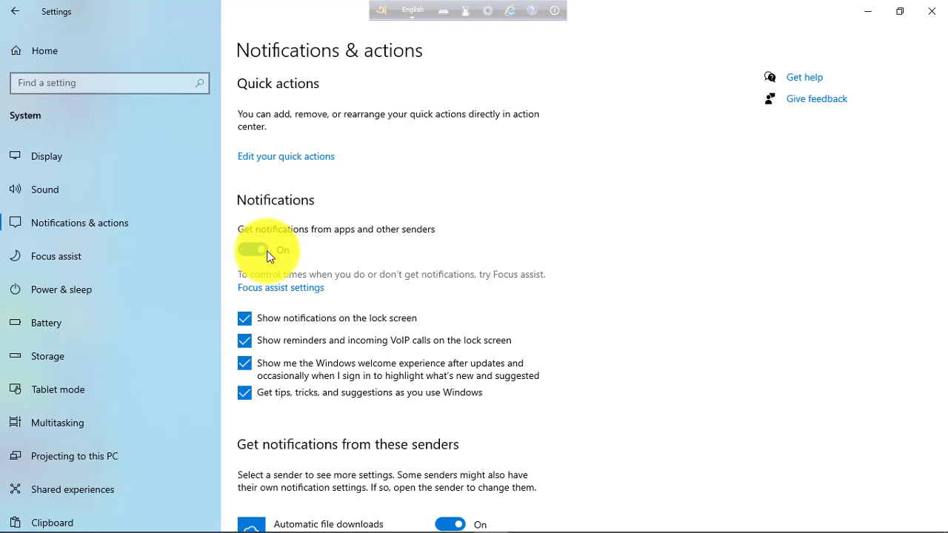
{"action": "scroll", "coordinate": [268, 255], "scroll_direction": "down", "scroll_amount": 5}
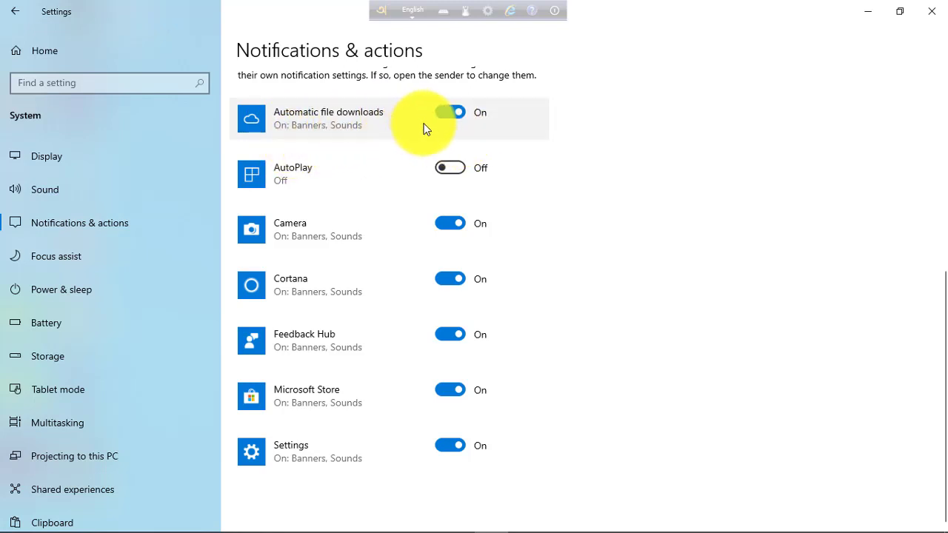
{"action": "left_click", "coordinate": [460, 120]}
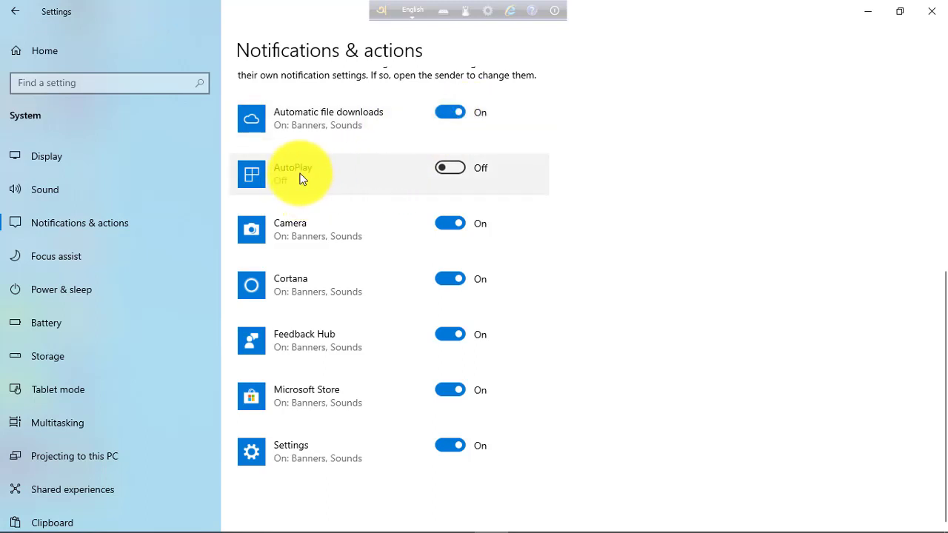
{"action": "left_click", "coordinate": [459, 168]}
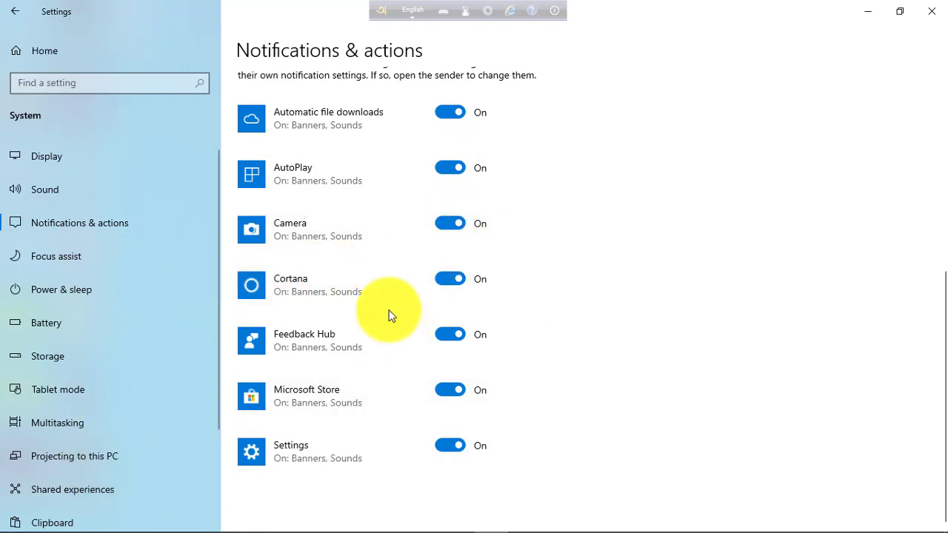
Step: Review the Focus assist, Power & sleep, Battery, Storage and Tablet mode pages of the System settings
{"action": "left_click", "coordinate": [54, 265]}
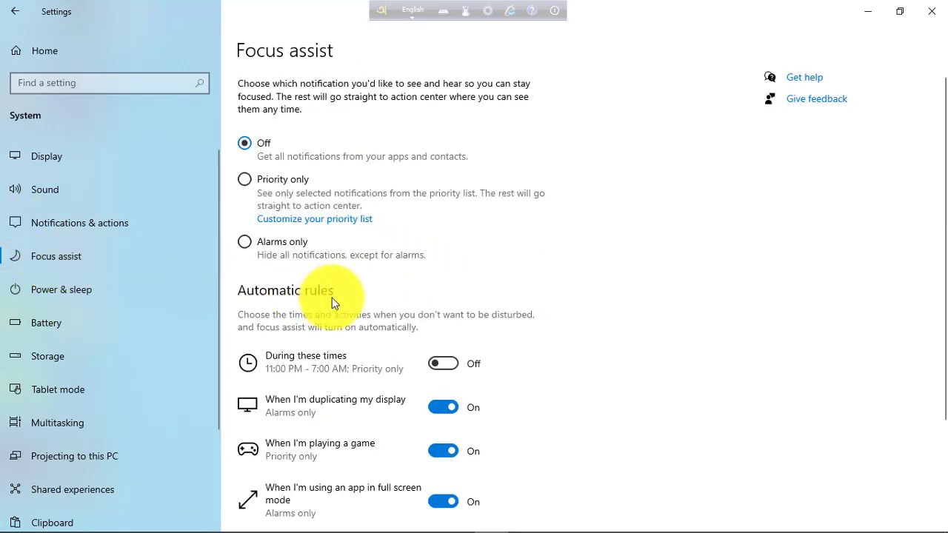
{"action": "scroll", "coordinate": [309, 308], "scroll_direction": "down", "scroll_amount": 2}
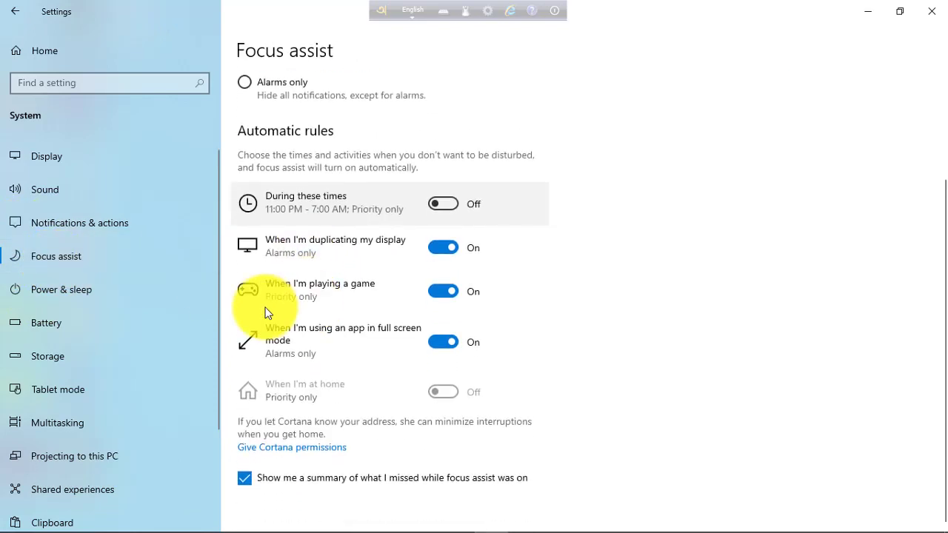
{"action": "left_click", "coordinate": [38, 293]}
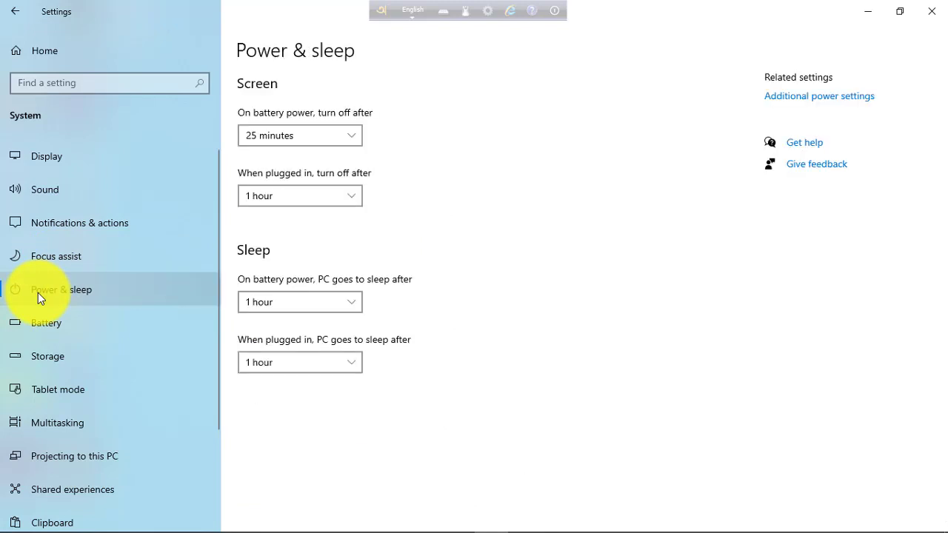
{"action": "left_click", "coordinate": [34, 327]}
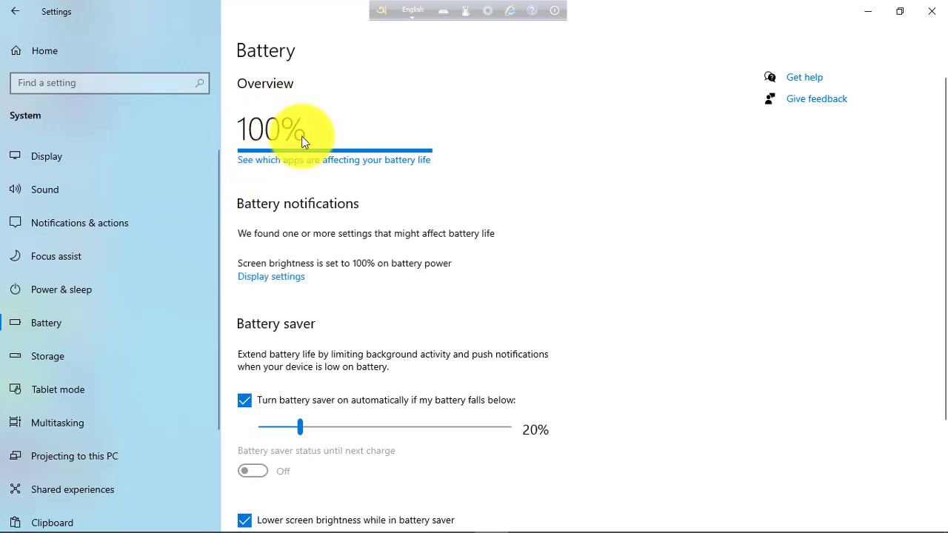
{"action": "scroll", "coordinate": [326, 260], "scroll_direction": "down", "scroll_amount": 3}
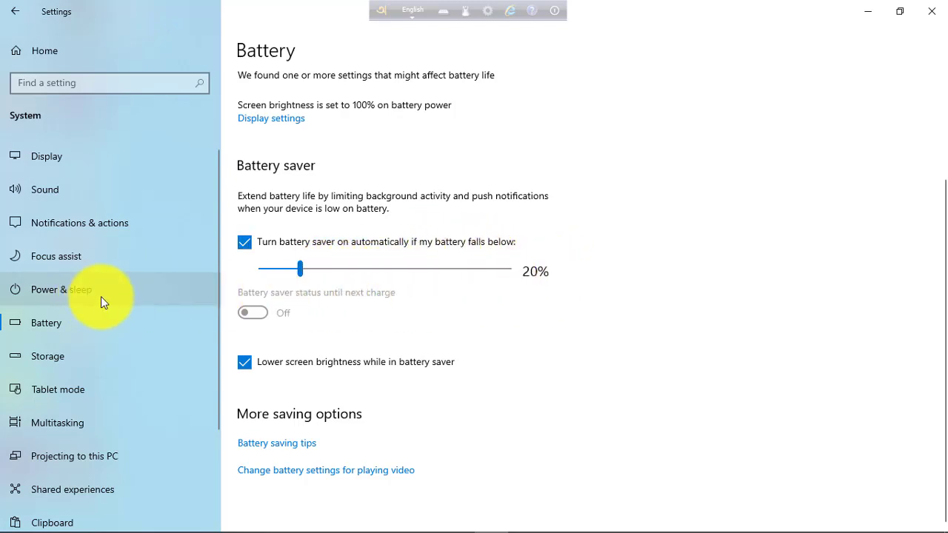
{"action": "left_click", "coordinate": [72, 363]}
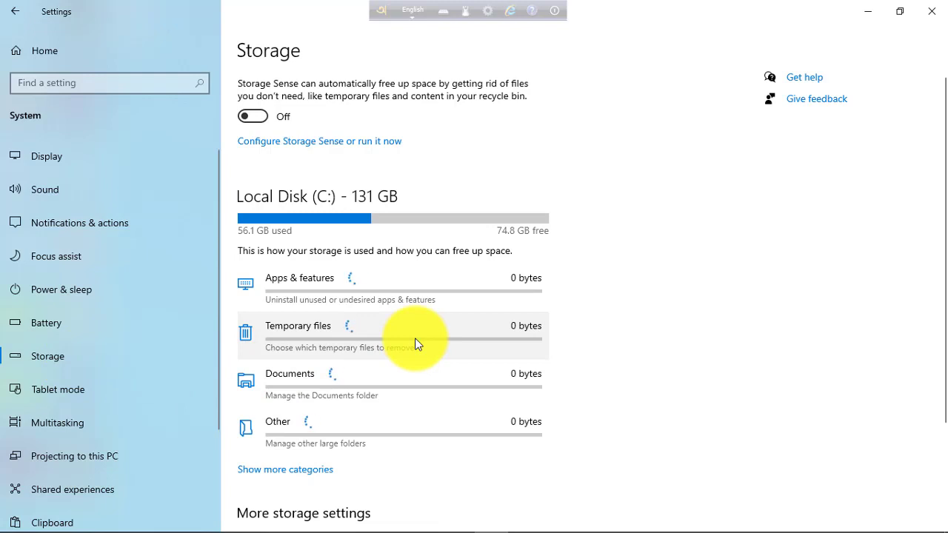
{"action": "scroll", "coordinate": [379, 348], "scroll_direction": "down", "scroll_amount": 2}
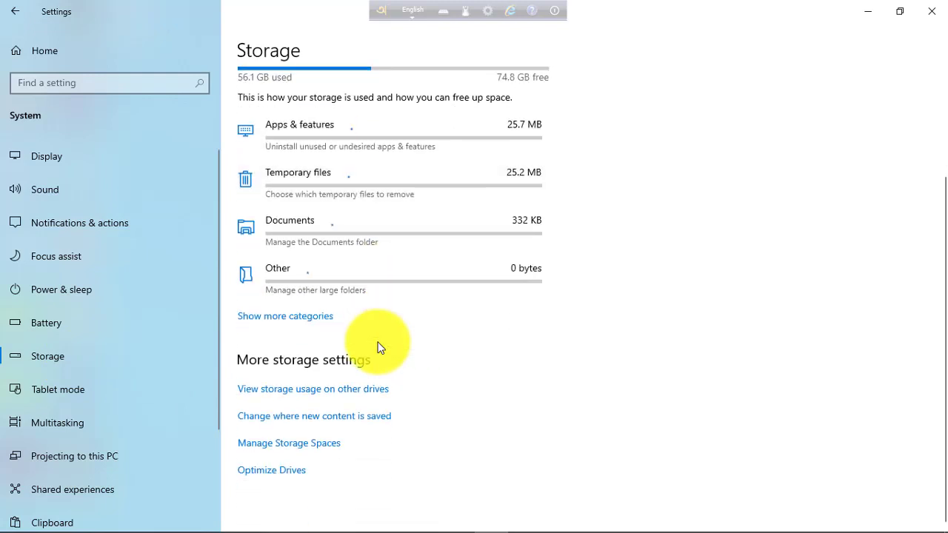
{"action": "left_click", "coordinate": [54, 395]}
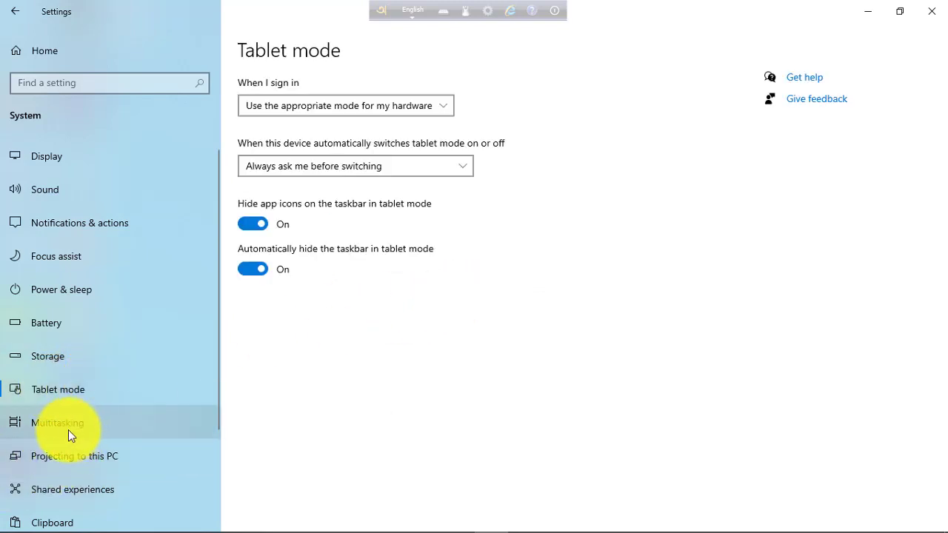
{"action": "scroll", "coordinate": [65, 491], "scroll_direction": "down", "scroll_amount": 3}
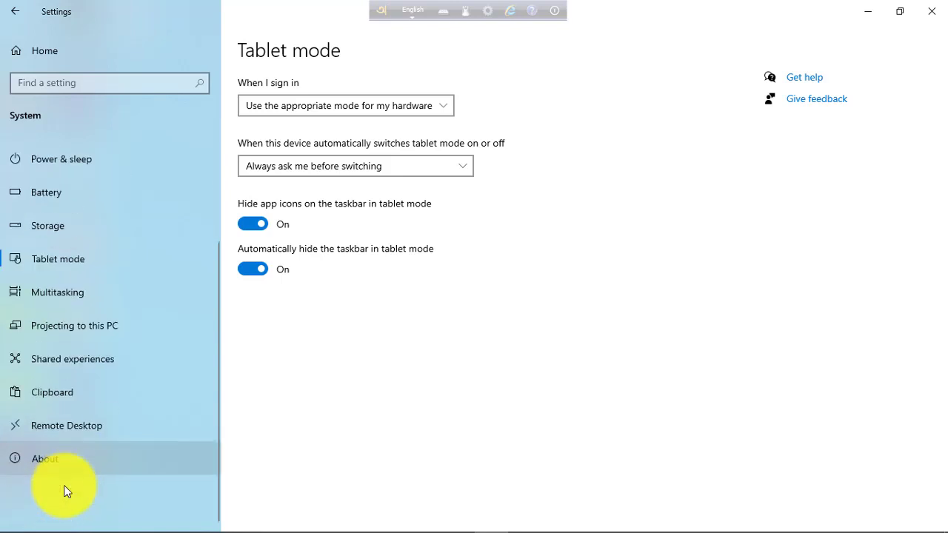